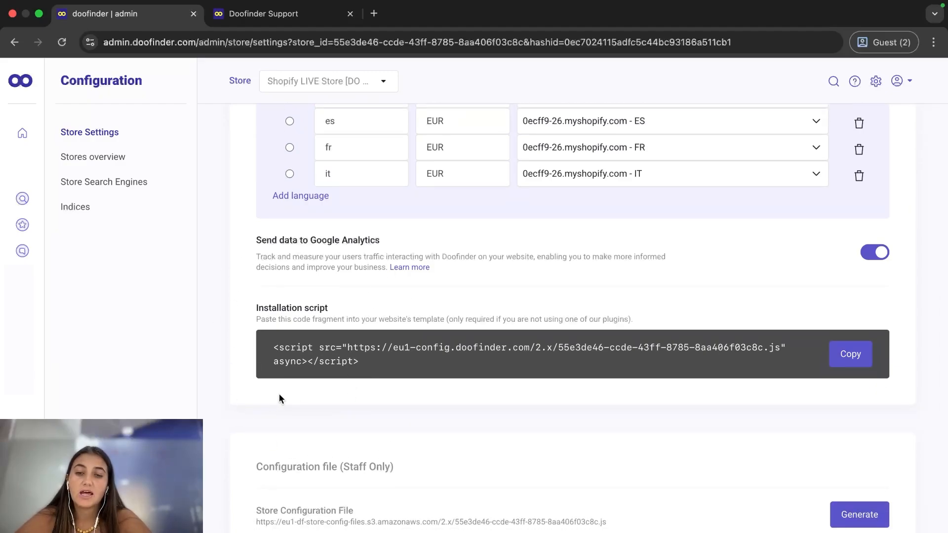
Examine the installation script code in the store settings
{"action": "left_click_drag", "start_coordinate": [377, 369], "coordinate": [270, 348]}
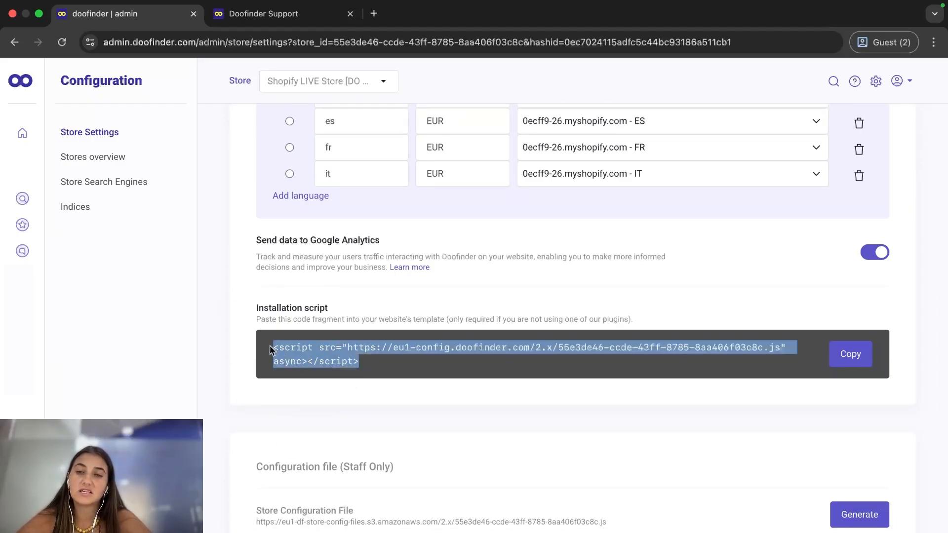
{"action": "left_click", "coordinate": [412, 420]}
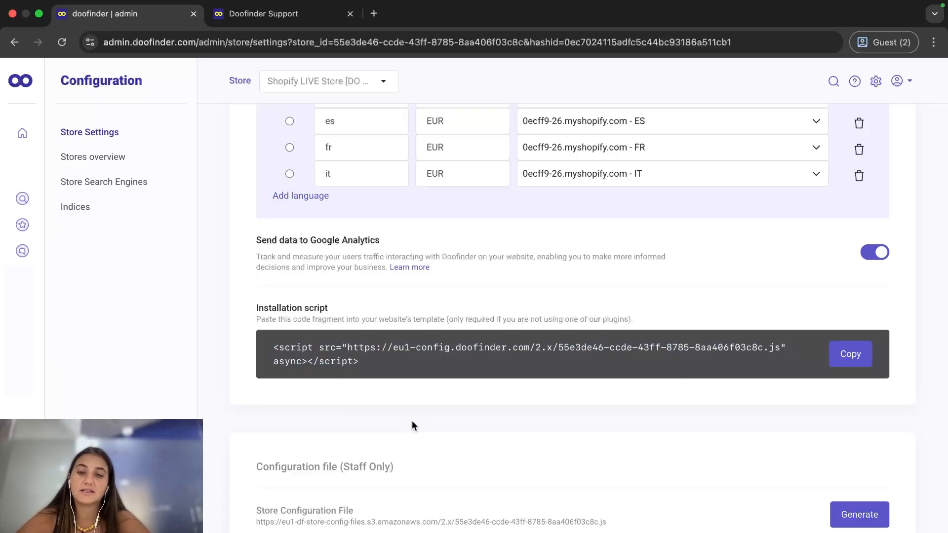
Search the Doofinder support documentation for "update script" and review the general Update Script article, including its default script and related posts
{"action": "left_click", "coordinate": [276, 13]}
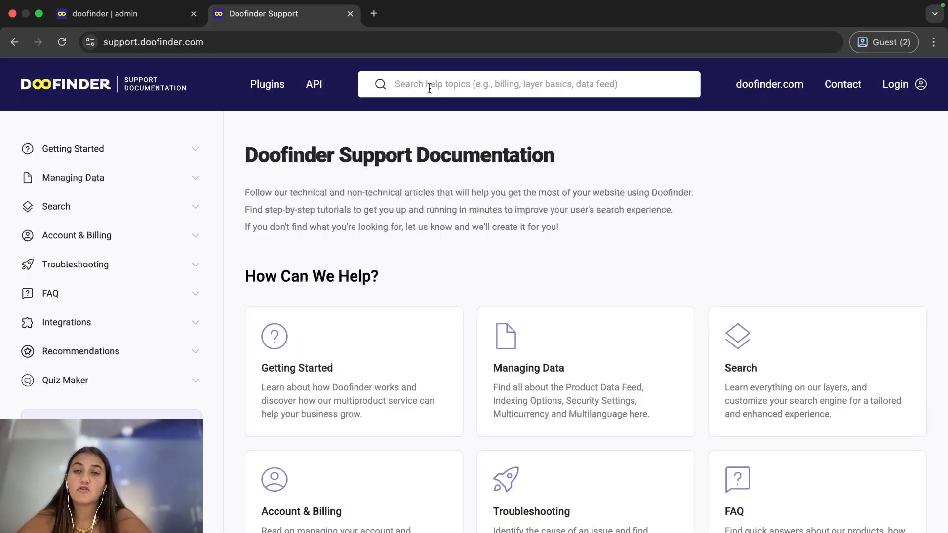
{"action": "left_click", "coordinate": [429, 89]}
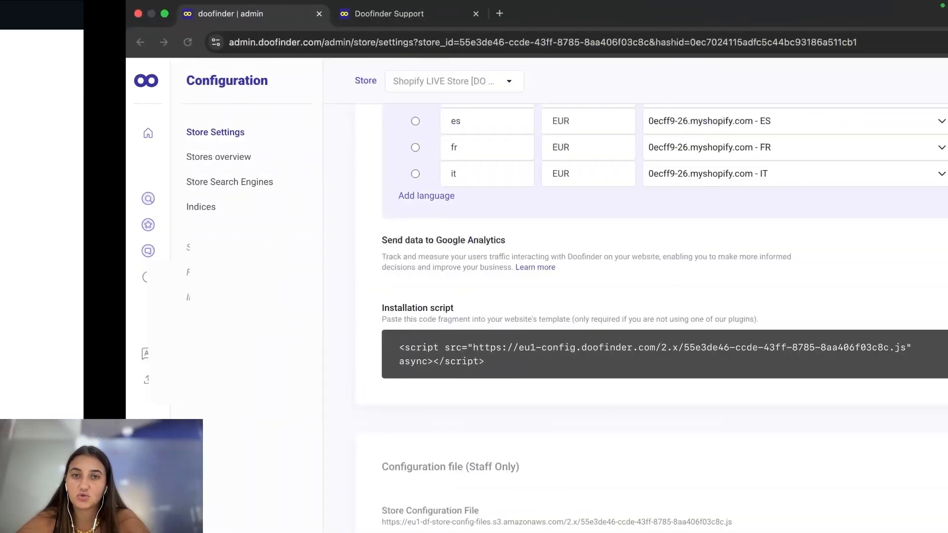
{"action": "left_click", "coordinate": [239, 13]}
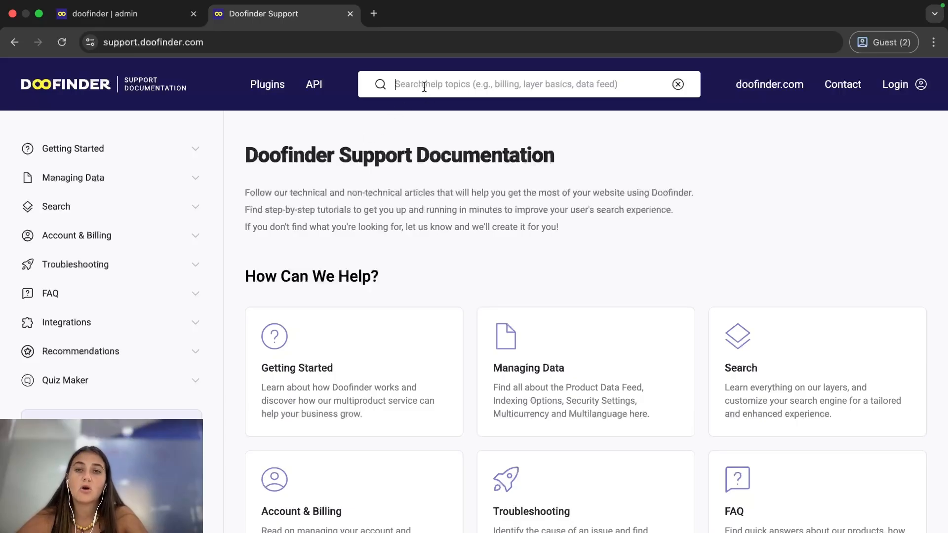
{"action": "type", "text": "upda"}
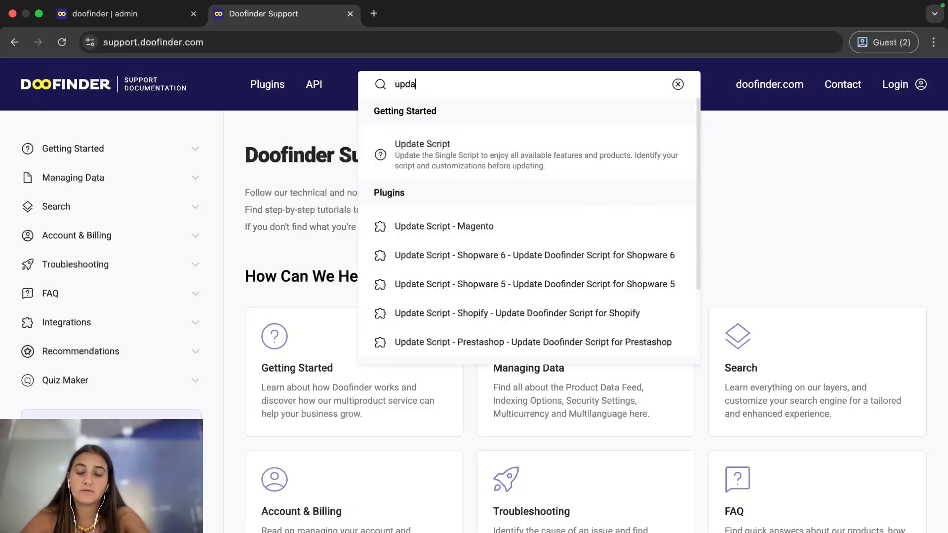
{"action": "type", "text": "te scri"}
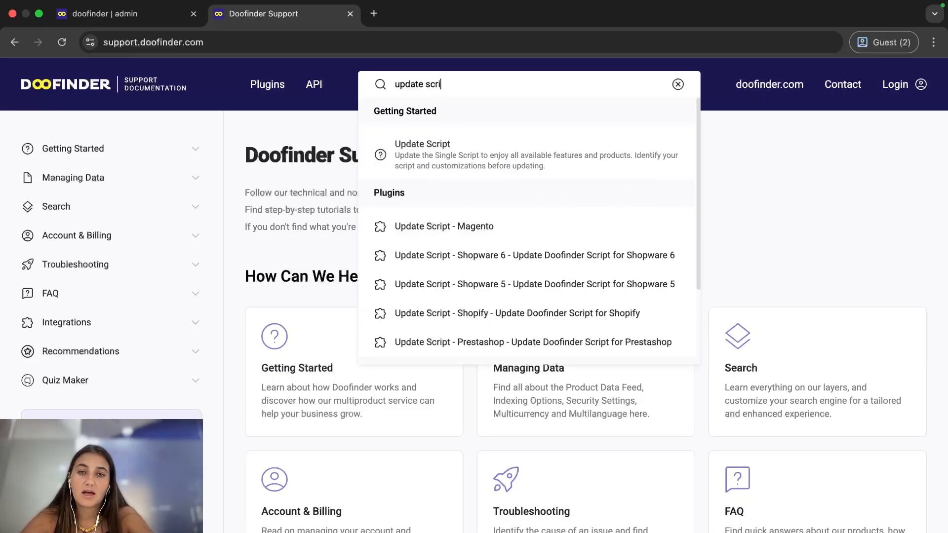
{"action": "type", "text": "pt"}
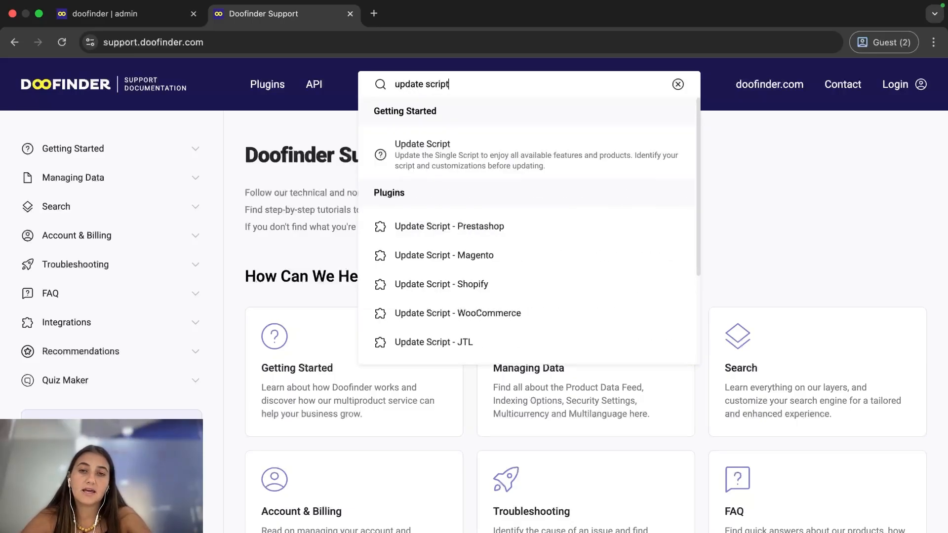
{"action": "left_click", "coordinate": [441, 147]}
{"action": "scroll", "coordinate": [413, 435], "scroll_direction": "down", "scroll_amount": 3}
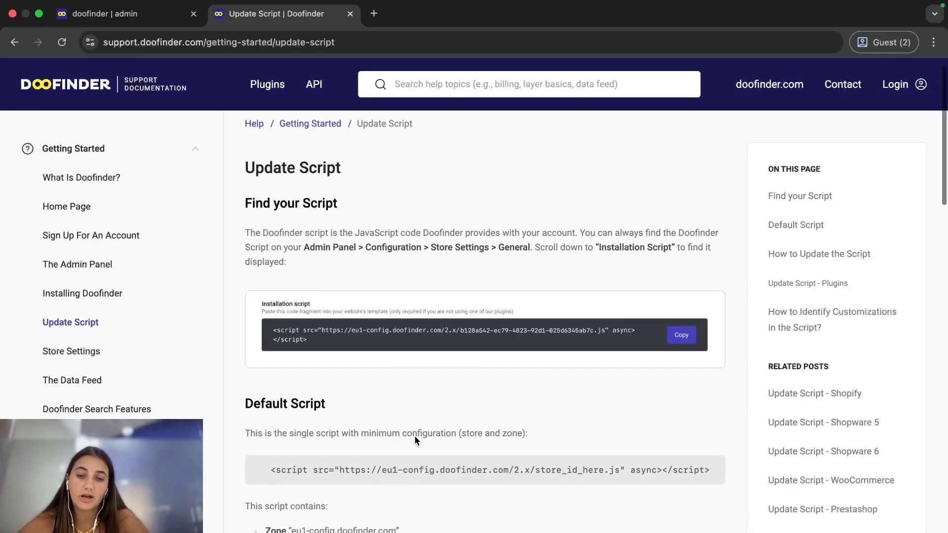
{"action": "scroll", "coordinate": [392, 439], "scroll_direction": "down", "scroll_amount": 3}
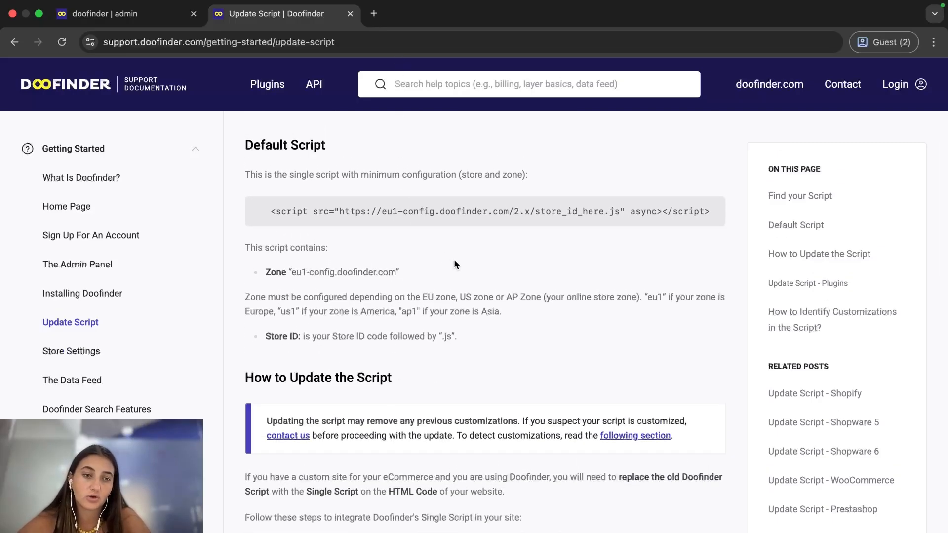
{"action": "scroll", "coordinate": [892, 454], "scroll_direction": "down", "scroll_amount": 2}
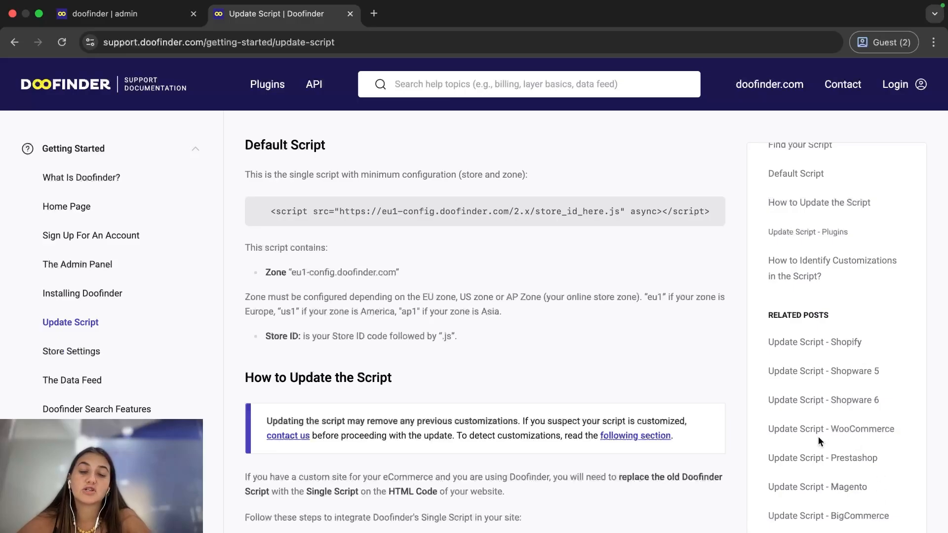
{"action": "scroll", "coordinate": [818, 437], "scroll_direction": "down", "scroll_amount": 1}
{"action": "scroll", "coordinate": [818, 436], "scroll_direction": "down", "scroll_amount": 1}
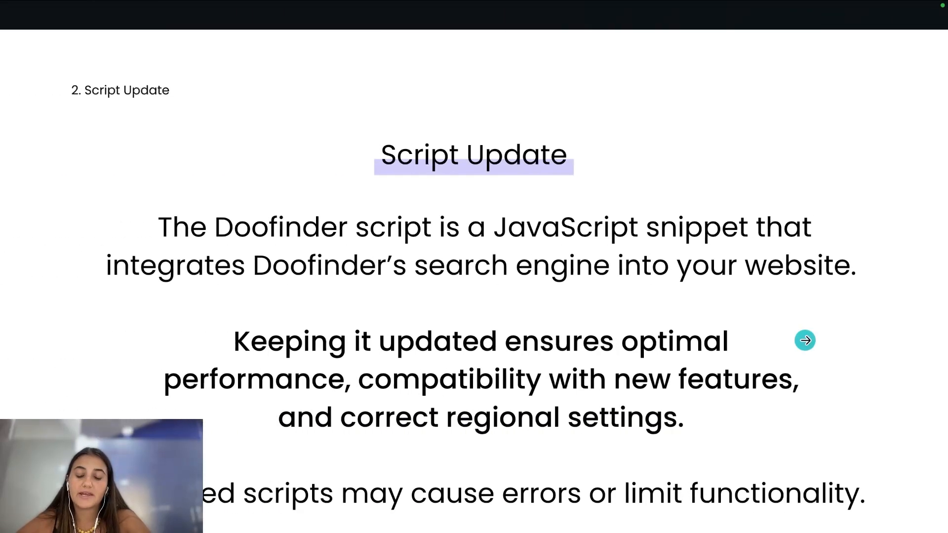
{"action": "left_click", "coordinate": [804, 340]}
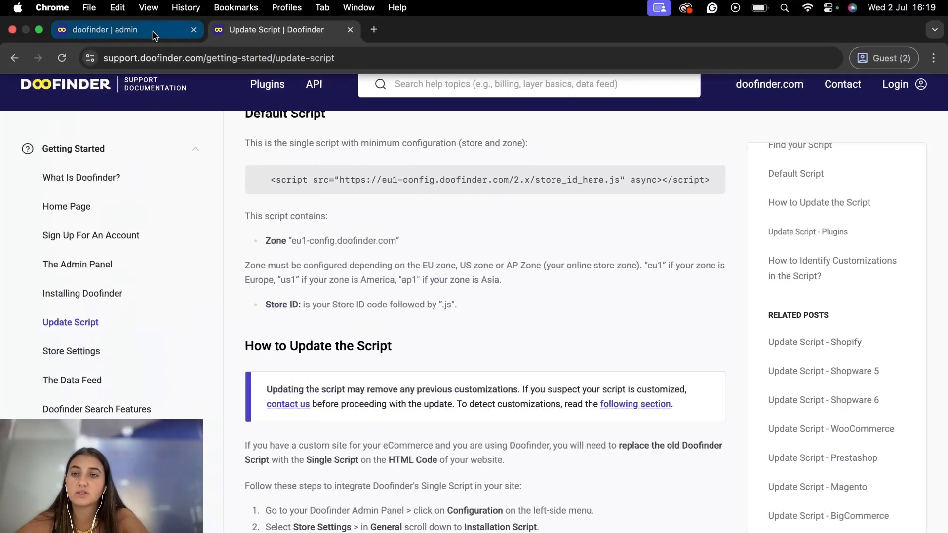
In the Doofinder admin, add a recommendations carousel named "Test" and activate its CSS selector field
{"action": "left_click", "coordinate": [106, 30]}
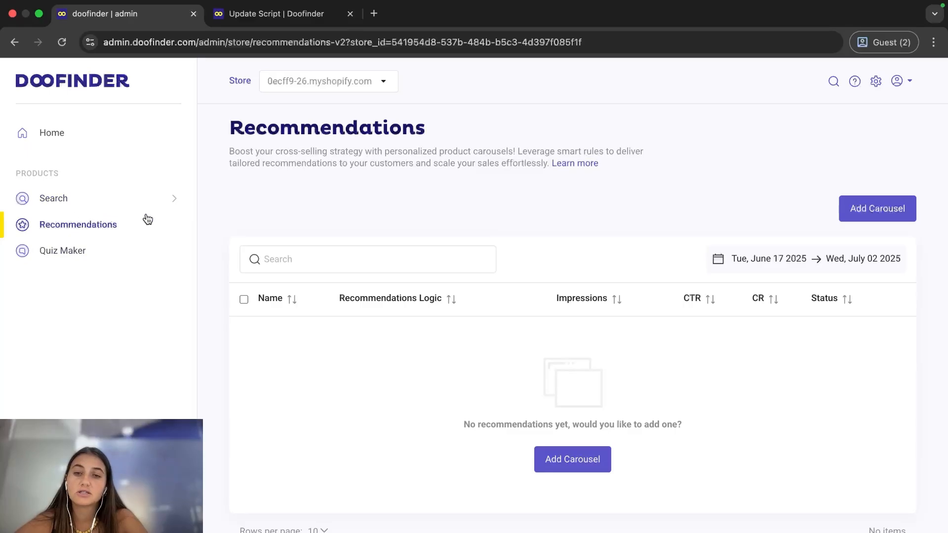
{"action": "left_click", "coordinate": [887, 210]}
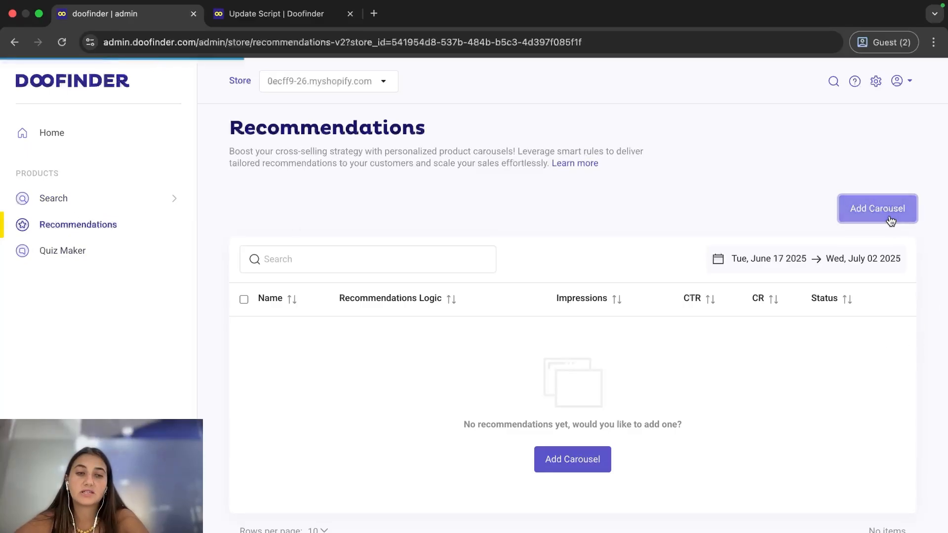
{"action": "left_click", "coordinate": [257, 189]}
{"action": "type", "text": "Test"}
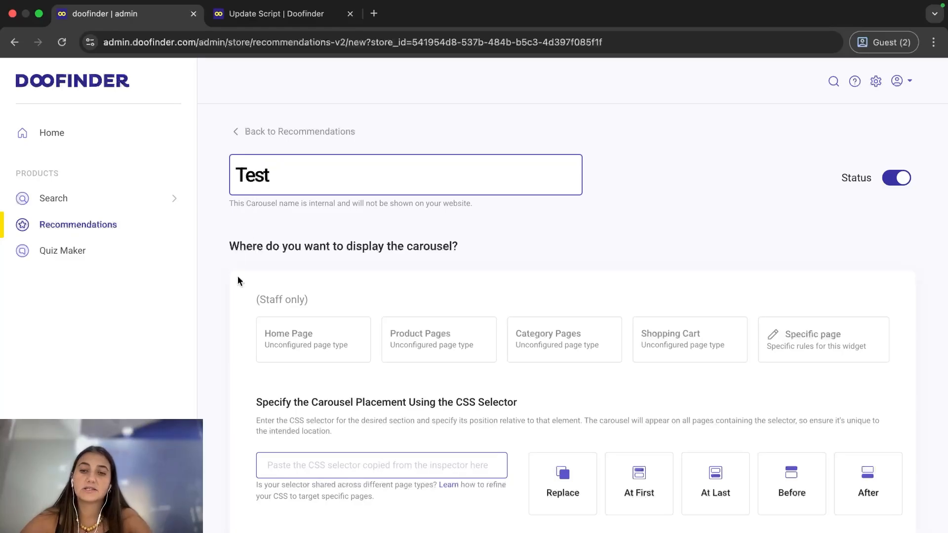
{"action": "scroll", "coordinate": [293, 459], "scroll_direction": "down", "scroll_amount": 2}
{"action": "left_click", "coordinate": [371, 386]}
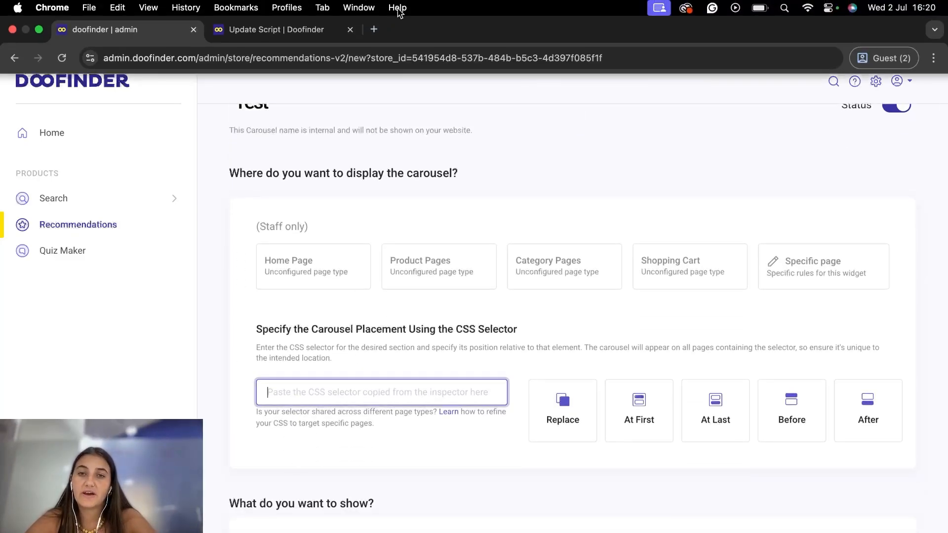
Open the Doofinder demo store at shopify.doofinder.com in a new browser tab and go to its Best Sellers section
{"action": "left_click", "coordinate": [383, 30]}
{"action": "type", "text": "demo"}
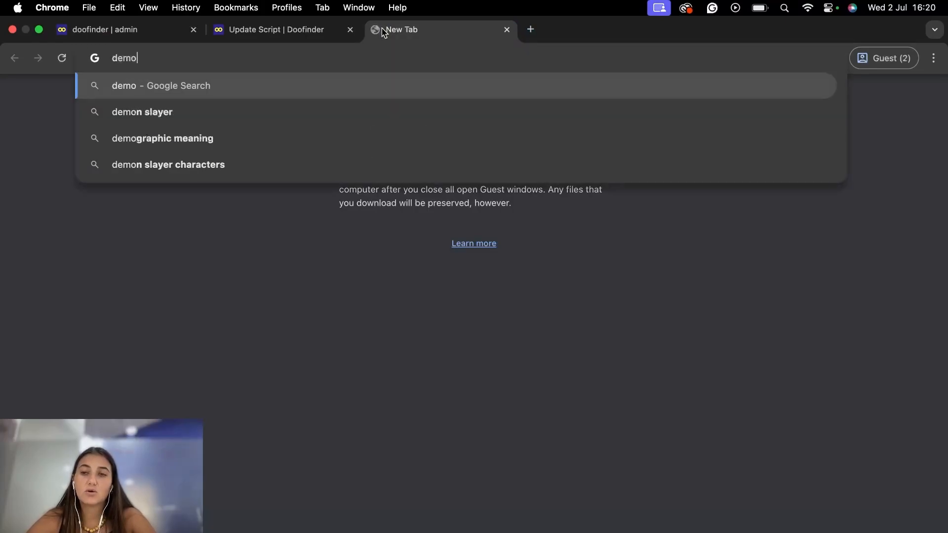
{"action": "type", "text": " doofind"}
{"action": "key", "text": "Return"}
{"action": "scroll", "coordinate": [180, 227], "scroll_direction": "down", "scroll_amount": 5}
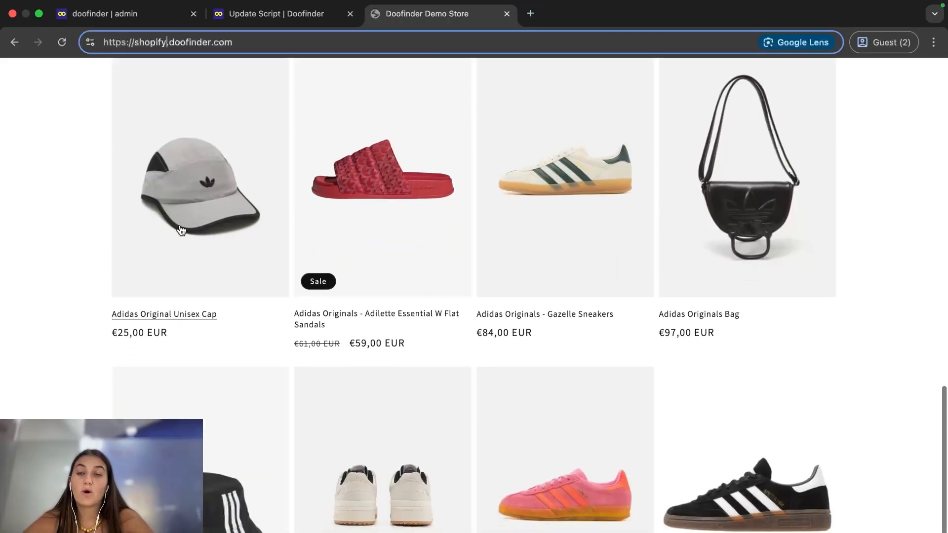
{"action": "scroll", "coordinate": [126, 289], "scroll_direction": "up", "scroll_amount": 5}
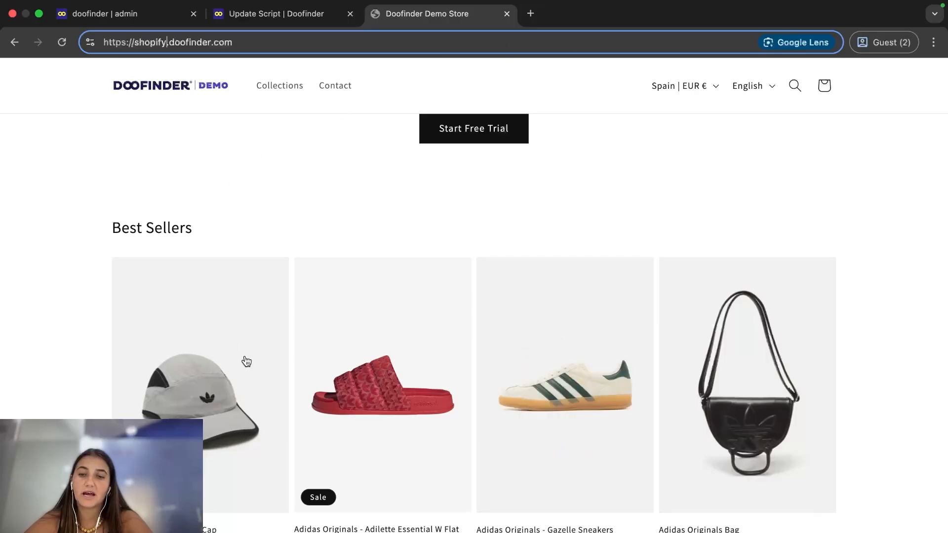
Inspect the demo store page, pick the container around the Best Sellers section, and copy its CSS selector
{"action": "right_click", "coordinate": [583, 160]}
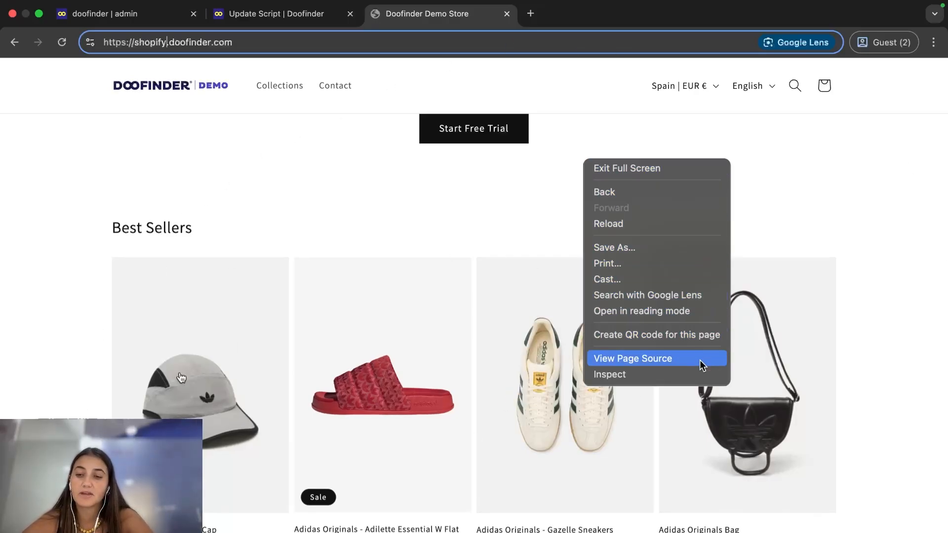
{"action": "left_click", "coordinate": [706, 375]}
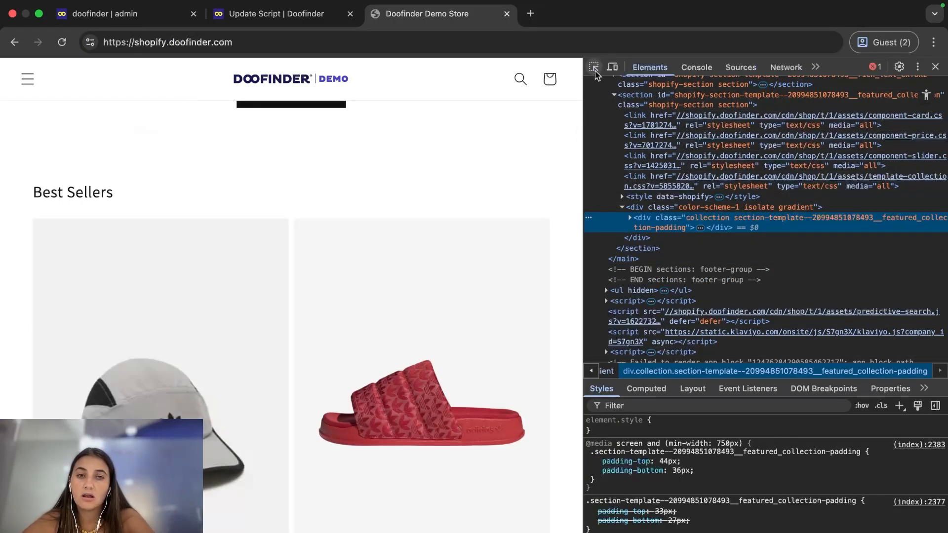
{"action": "left_click", "coordinate": [594, 72]}
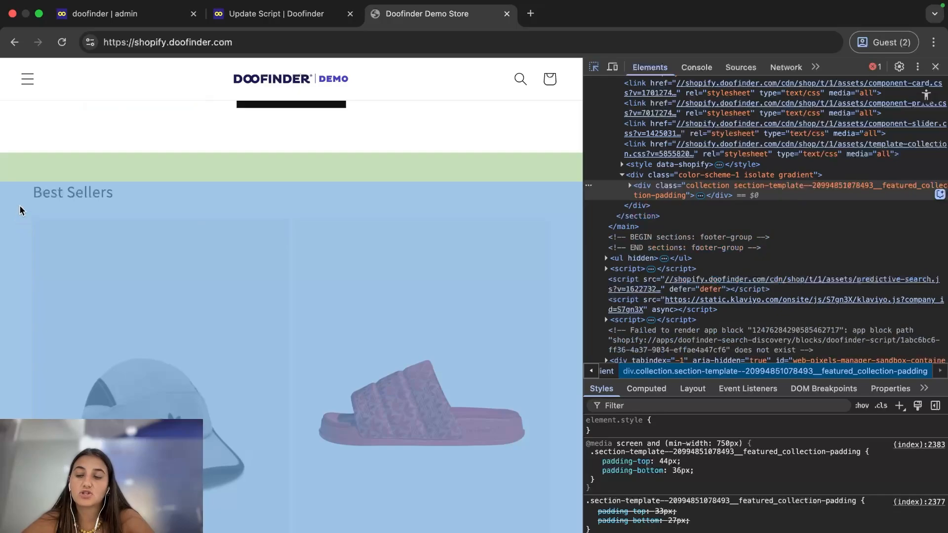
{"action": "left_click", "coordinate": [19, 205]}
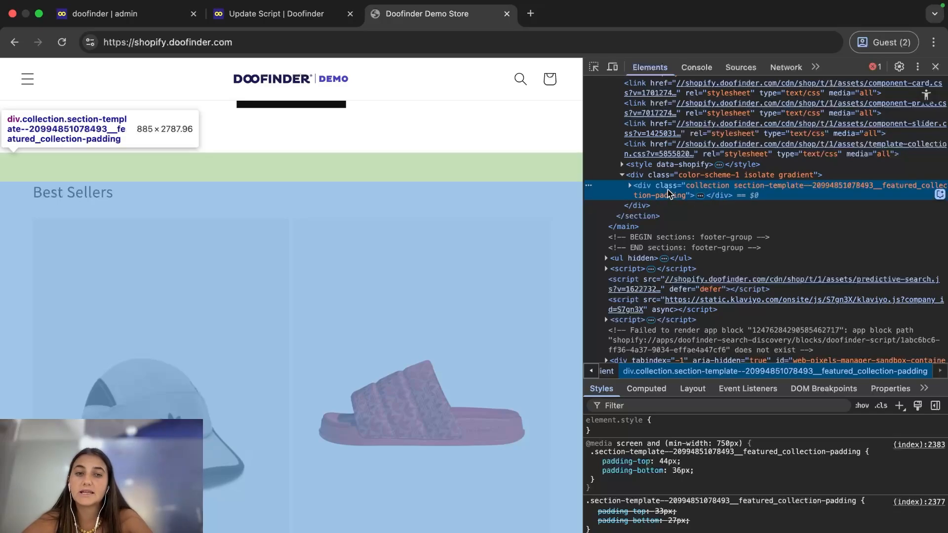
{"action": "right_click", "coordinate": [687, 192]}
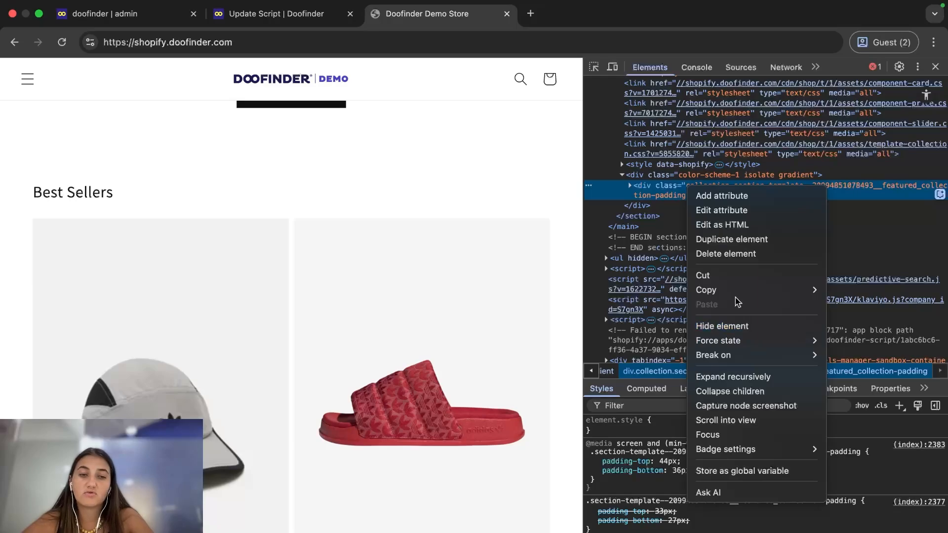
{"action": "mouse_move", "coordinate": [731, 291]}
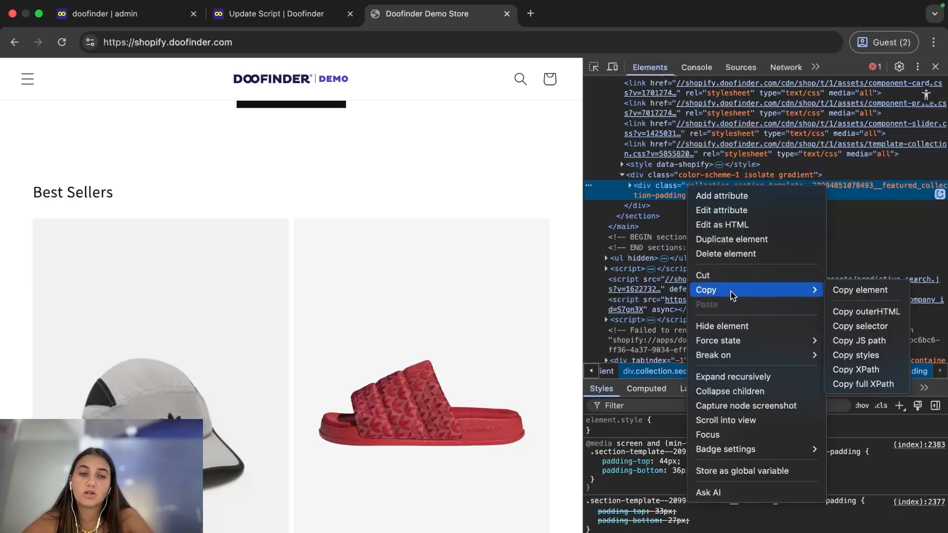
{"action": "left_click", "coordinate": [847, 326]}
Back in the carousel setup, paste the copied selector as the placement and set the position to Before
{"action": "left_click", "coordinate": [276, 27]}
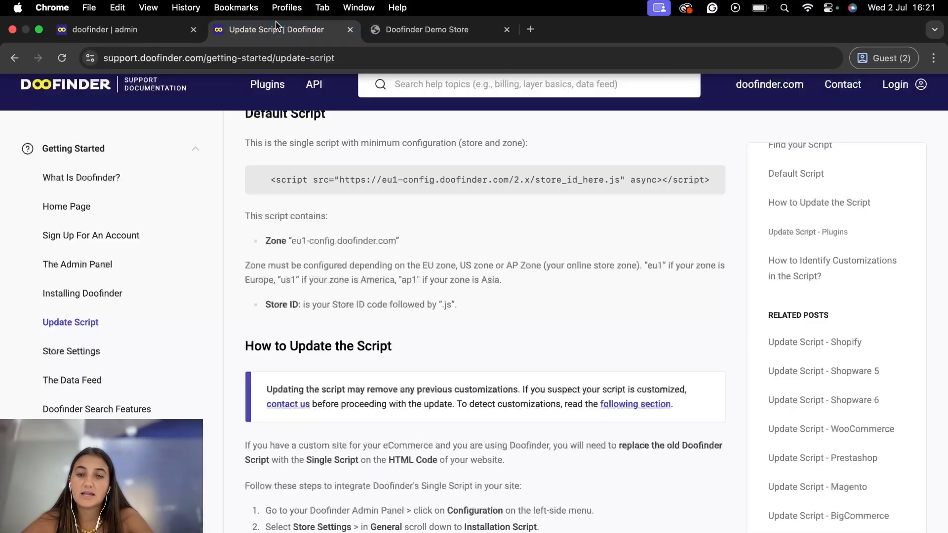
{"action": "left_click", "coordinate": [117, 30]}
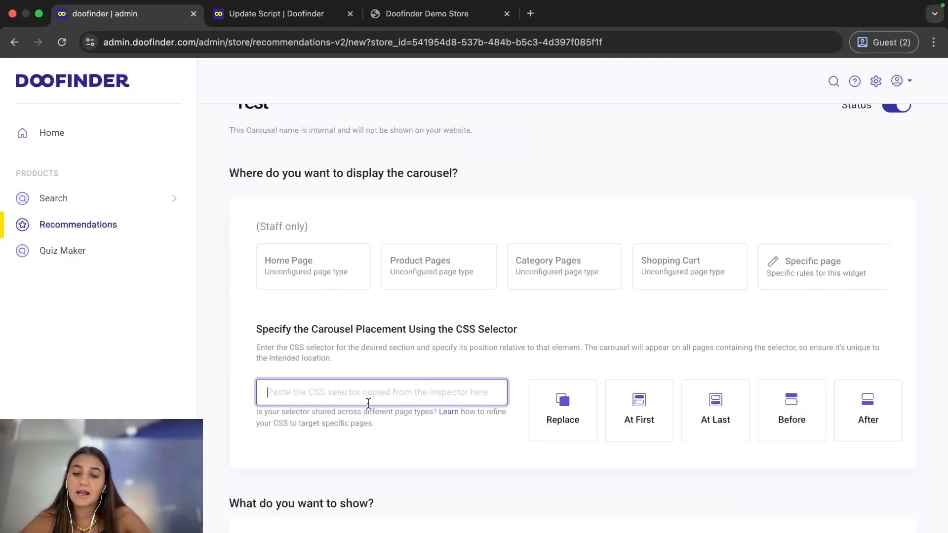
{"action": "key", "text": "super+v"}
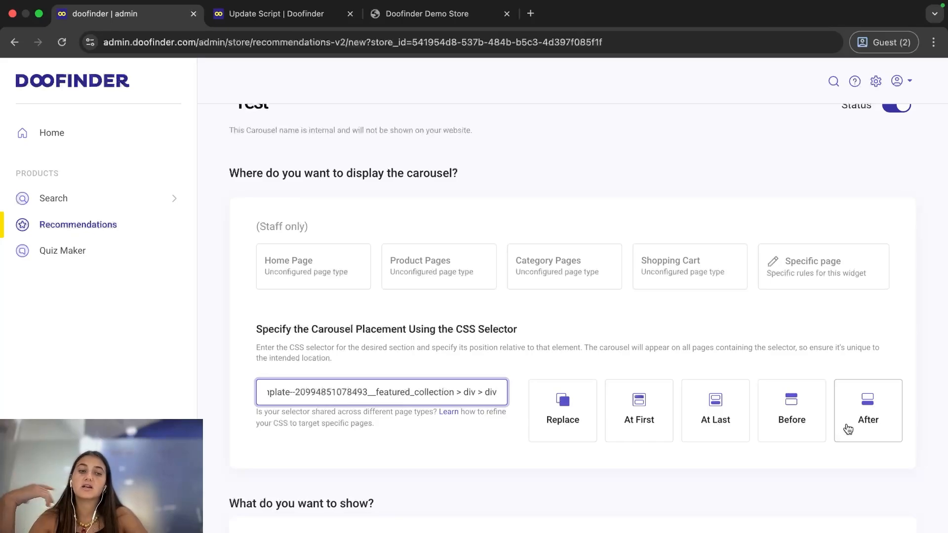
{"action": "left_click", "coordinate": [783, 416]}
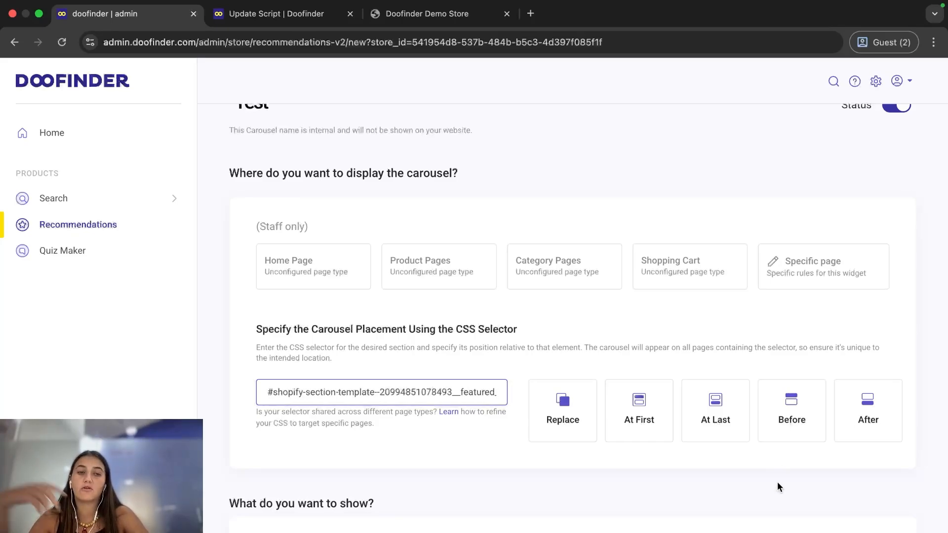
{"action": "left_click", "coordinate": [782, 416]}
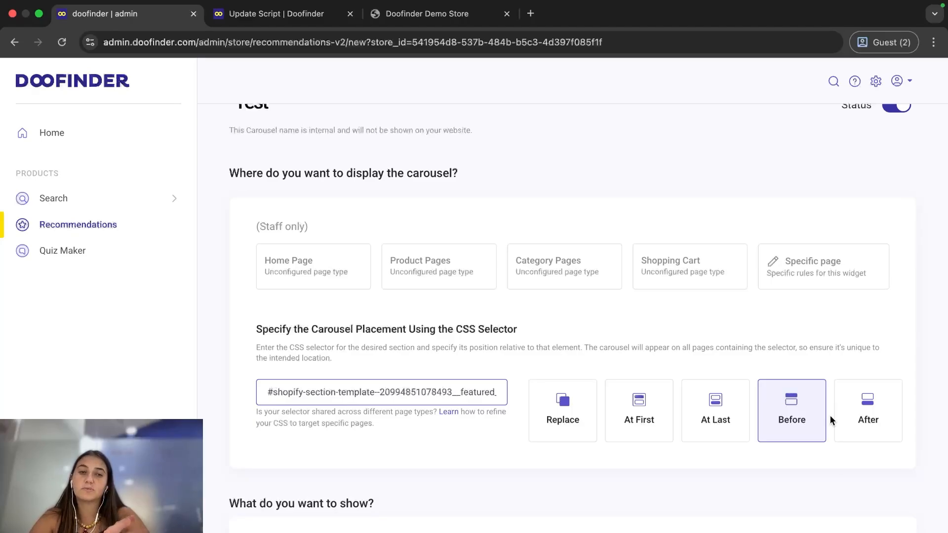
Choose Most popular as the carousel's recommendation logic and select the text of its public title
{"action": "scroll", "coordinate": [714, 434], "scroll_direction": "down", "scroll_amount": 6}
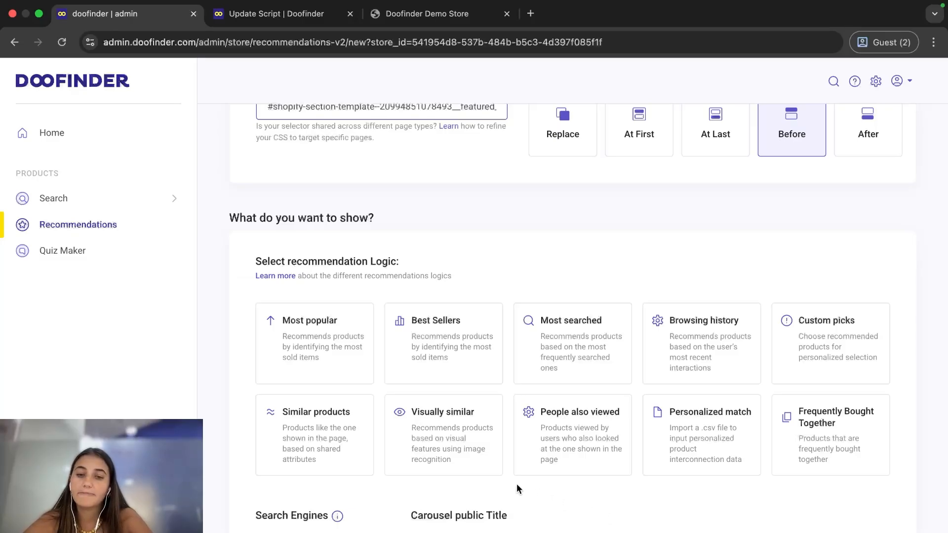
{"action": "scroll", "coordinate": [516, 483], "scroll_direction": "down", "scroll_amount": 3}
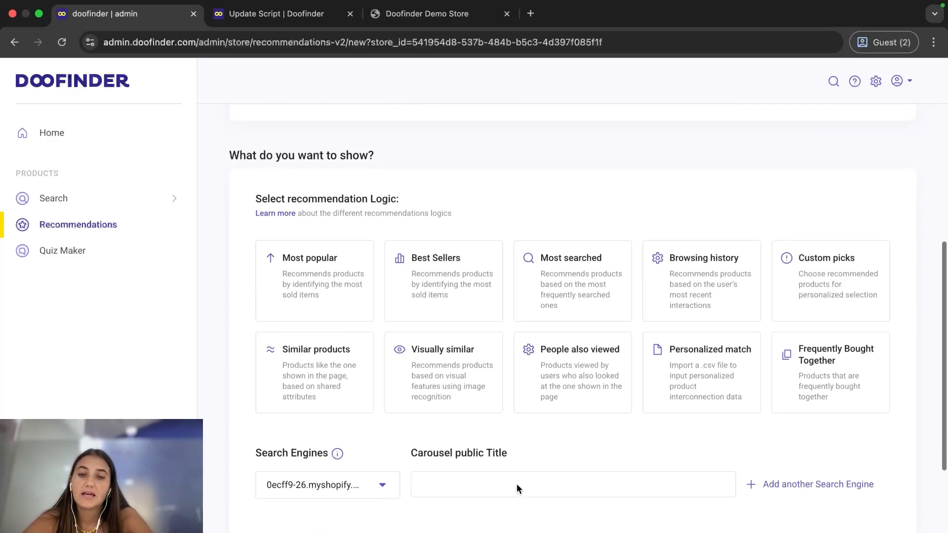
{"action": "left_click", "coordinate": [328, 286]}
{"action": "scroll", "coordinate": [479, 490], "scroll_direction": "down", "scroll_amount": 1}
{"action": "left_click_drag", "start_coordinate": [512, 464], "coordinate": [422, 463]}
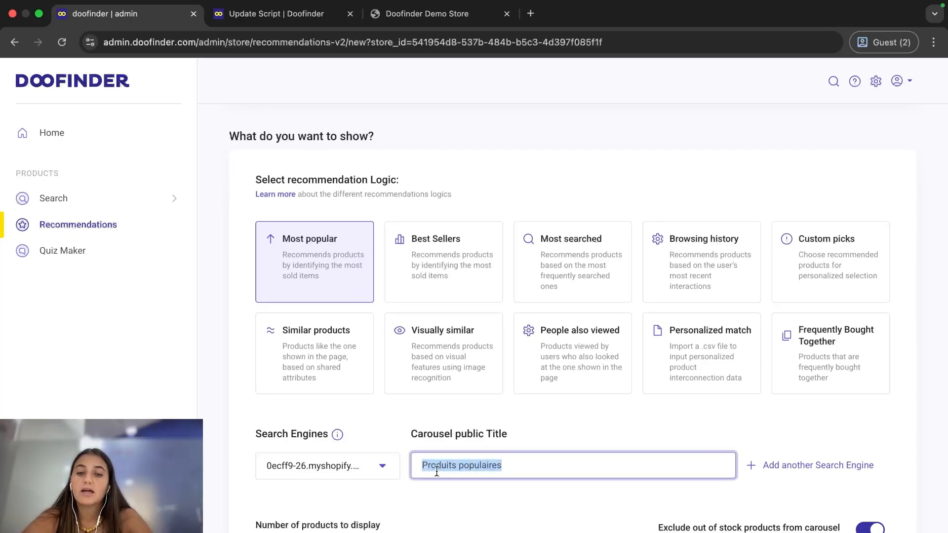
{"action": "scroll", "coordinate": [455, 493], "scroll_direction": "down", "scroll_amount": 1}
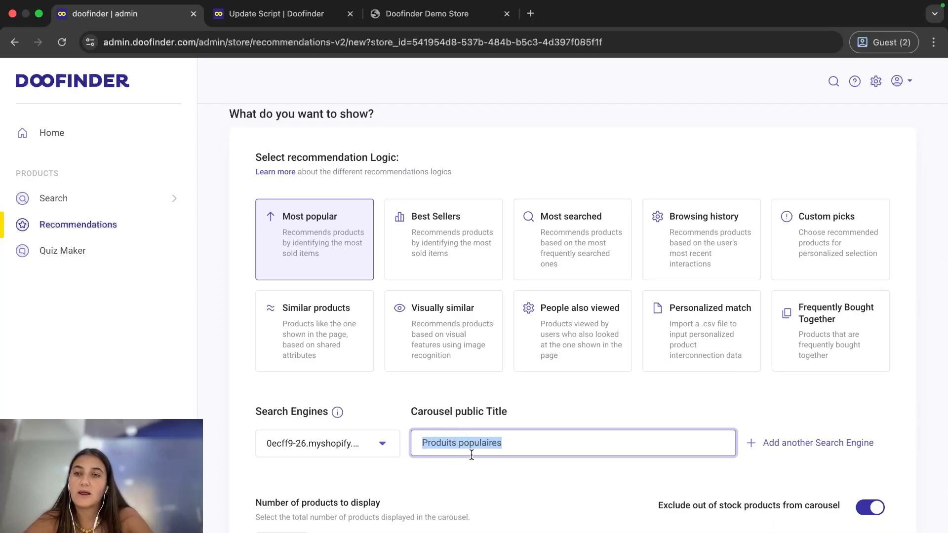
Add the DE store as a second search engine for the carousel and set the number of products to display to 25
{"action": "scroll", "coordinate": [759, 478], "scroll_direction": "down", "scroll_amount": 1}
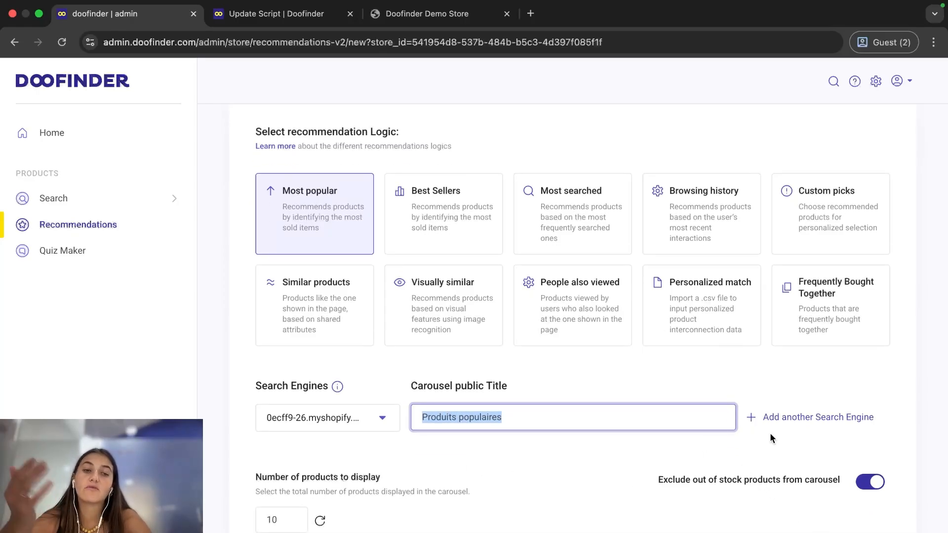
{"action": "left_click", "coordinate": [791, 423]}
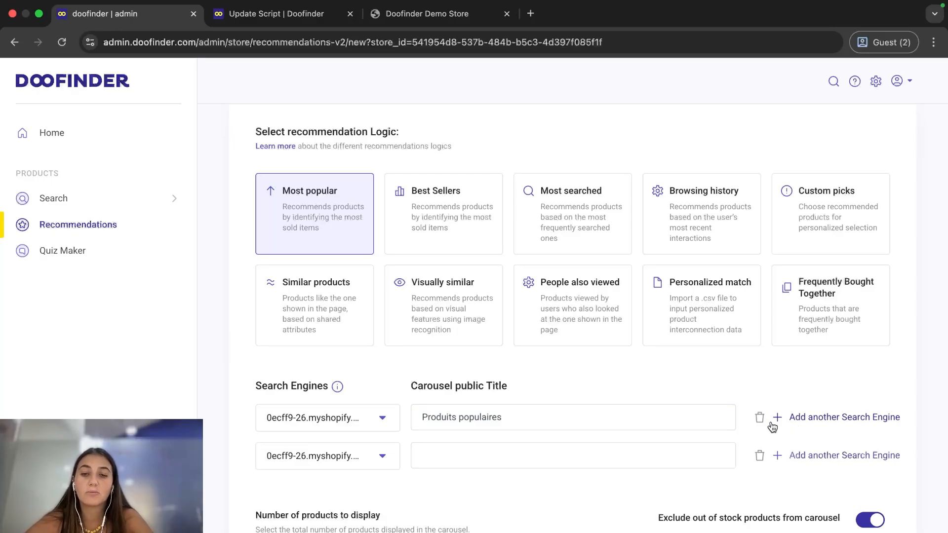
{"action": "left_click", "coordinate": [371, 455]}
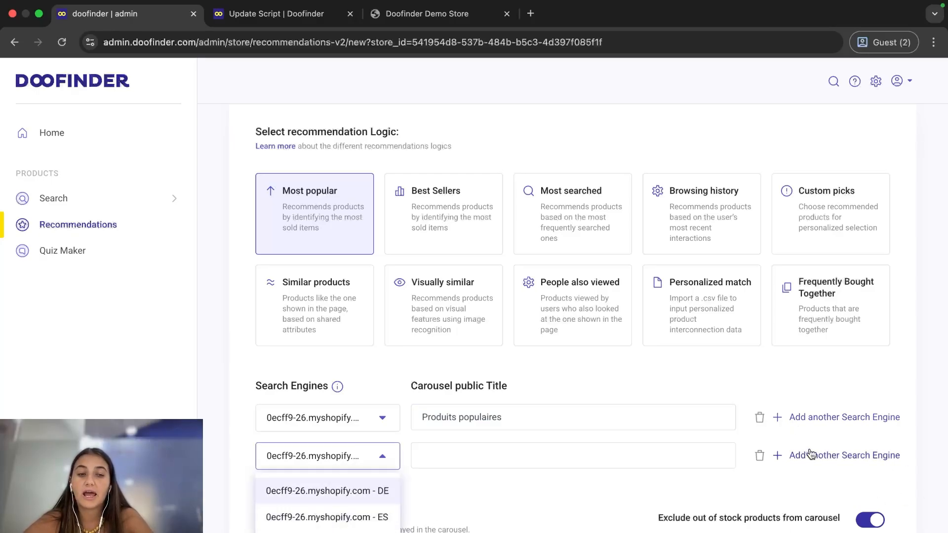
{"action": "left_click", "coordinate": [651, 518]}
{"action": "scroll", "coordinate": [277, 516], "scroll_direction": "down", "scroll_amount": 3}
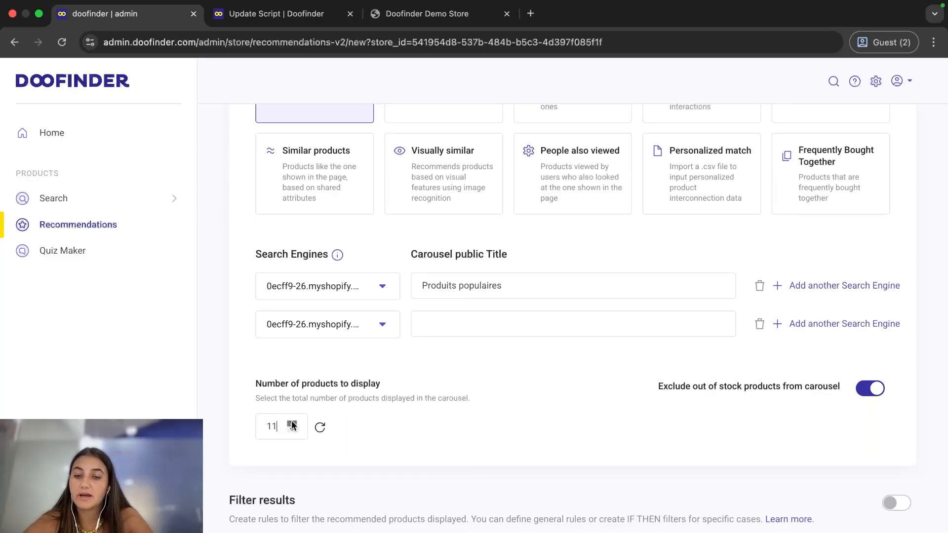
{"action": "left_click", "coordinate": [291, 423]}
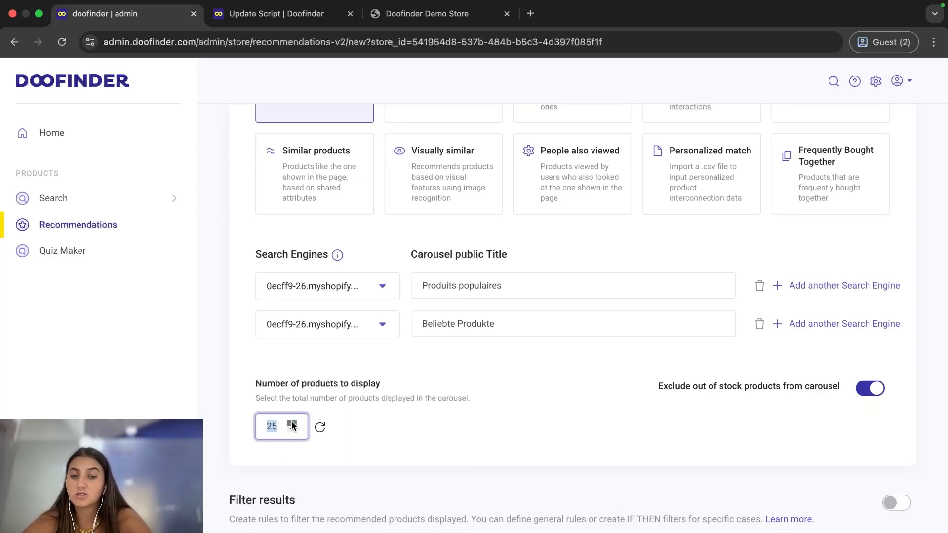
Examine the carousel's out-of-stock exclusion, Filter results and Fallback options along with the remaining display settings
{"action": "left_click_drag", "start_coordinate": [662, 389], "coordinate": [822, 400]}
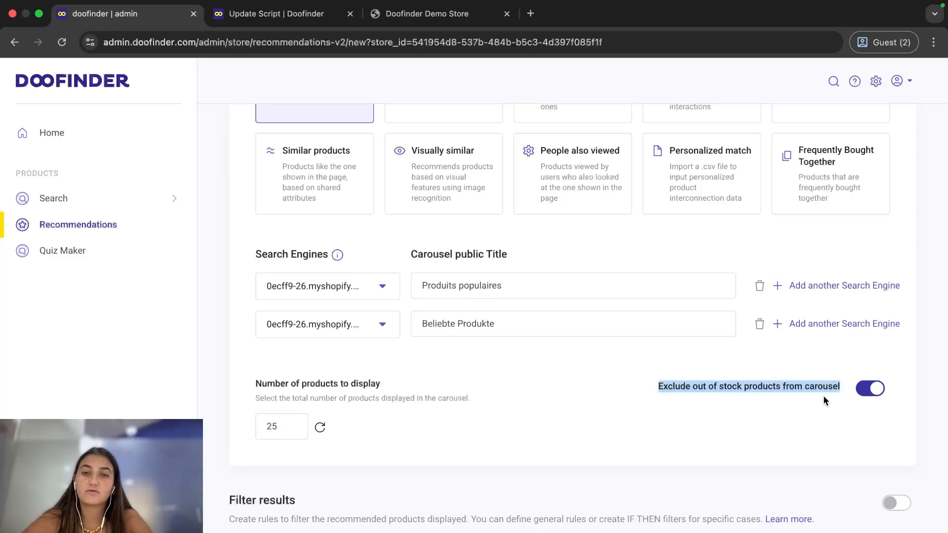
{"action": "scroll", "coordinate": [767, 427], "scroll_direction": "down", "scroll_amount": 1}
{"action": "left_click", "coordinate": [225, 437]}
{"action": "left_click_drag", "start_coordinate": [223, 435], "coordinate": [300, 440]}
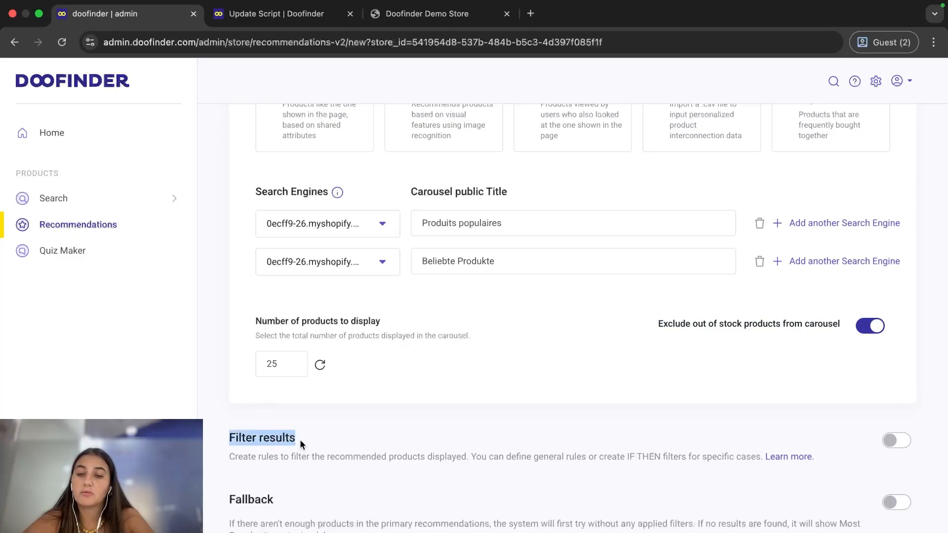
{"action": "scroll", "coordinate": [269, 445], "scroll_direction": "down", "scroll_amount": 1}
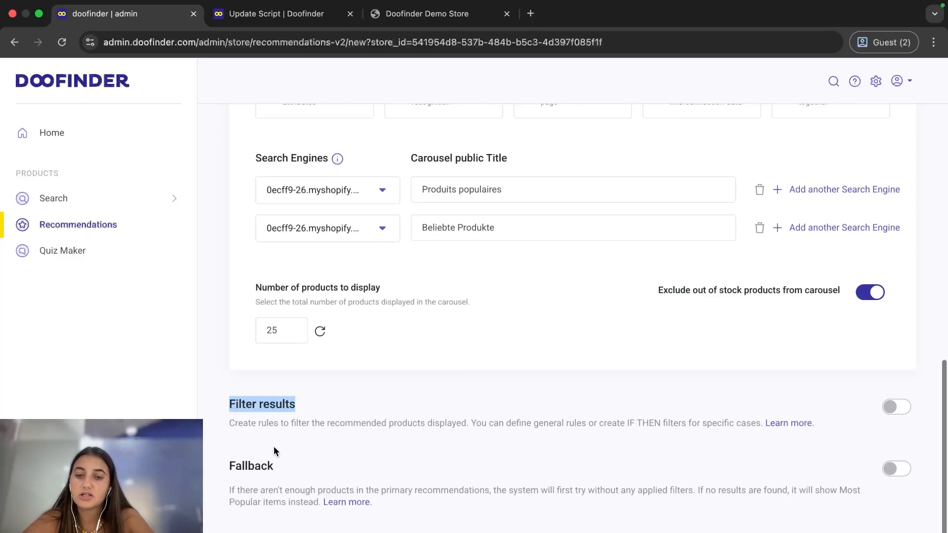
{"action": "left_click_drag", "start_coordinate": [225, 449], "coordinate": [292, 447]}
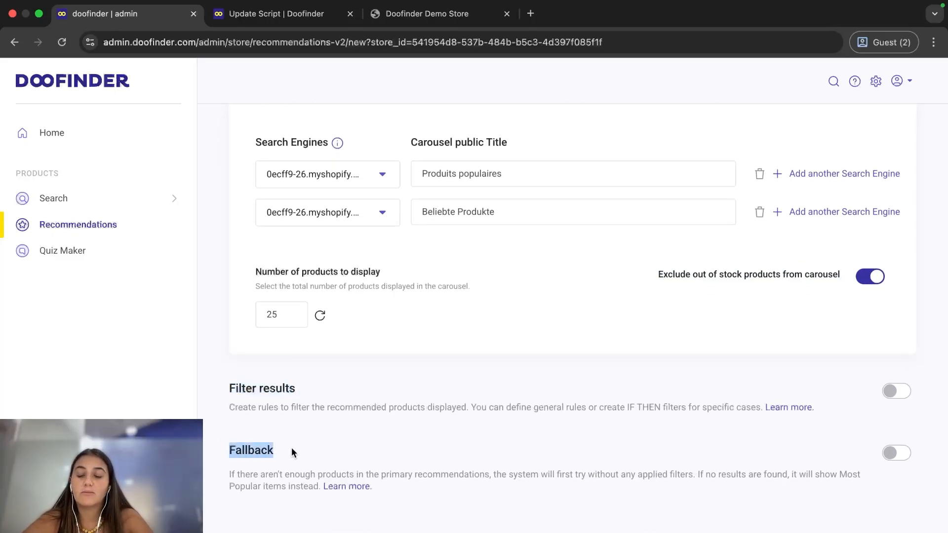
{"action": "left_click", "coordinate": [279, 454]}
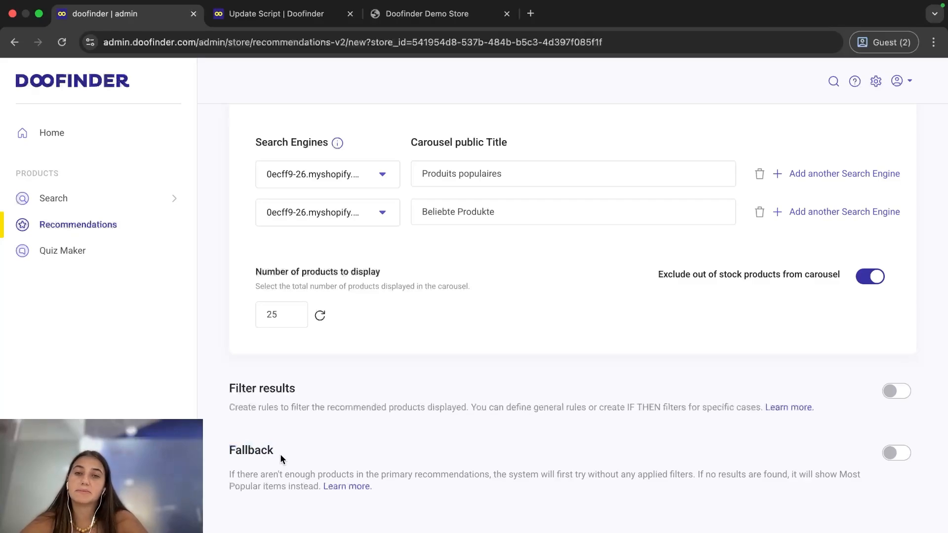
{"action": "scroll", "coordinate": [279, 454], "scroll_direction": "up", "scroll_amount": 3}
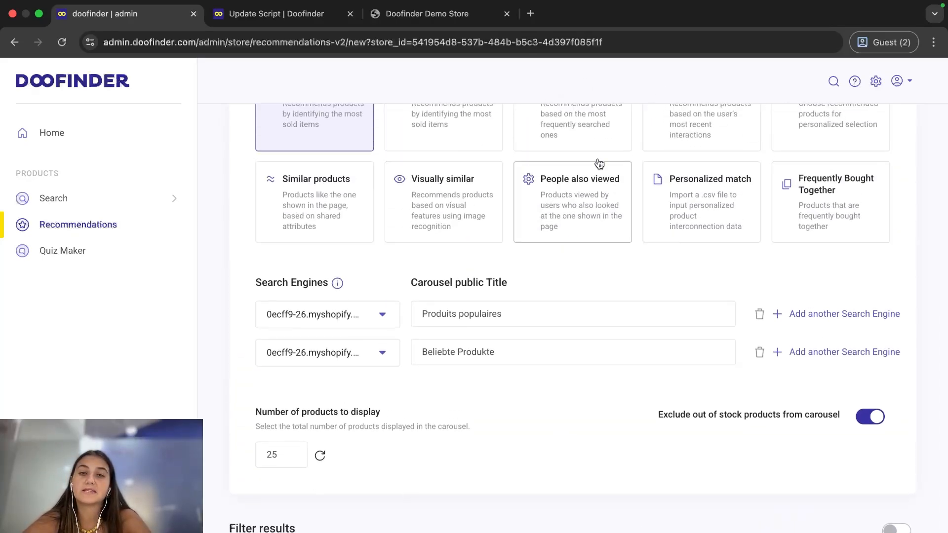
{"action": "scroll", "coordinate": [554, 232], "scroll_direction": "up", "scroll_amount": 2}
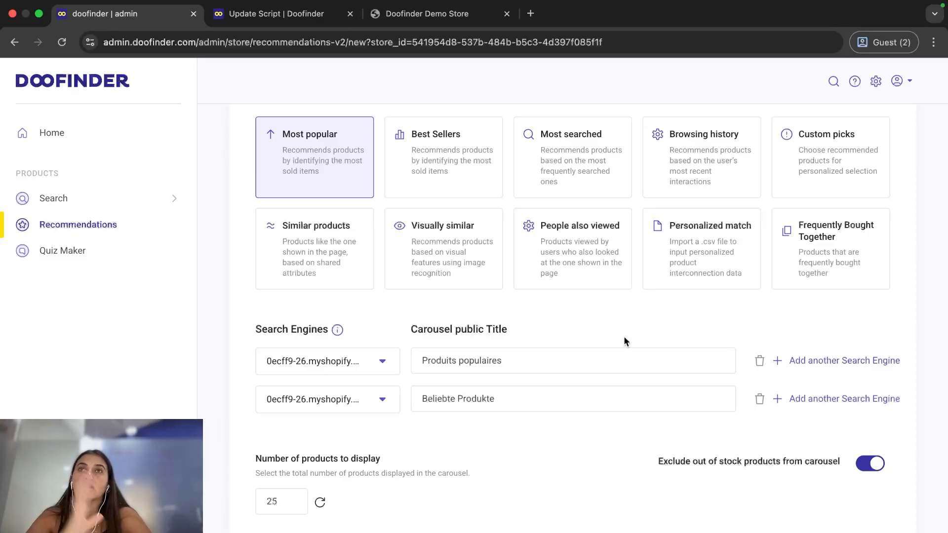
{"action": "scroll", "coordinate": [594, 422], "scroll_direction": "down", "scroll_amount": 3}
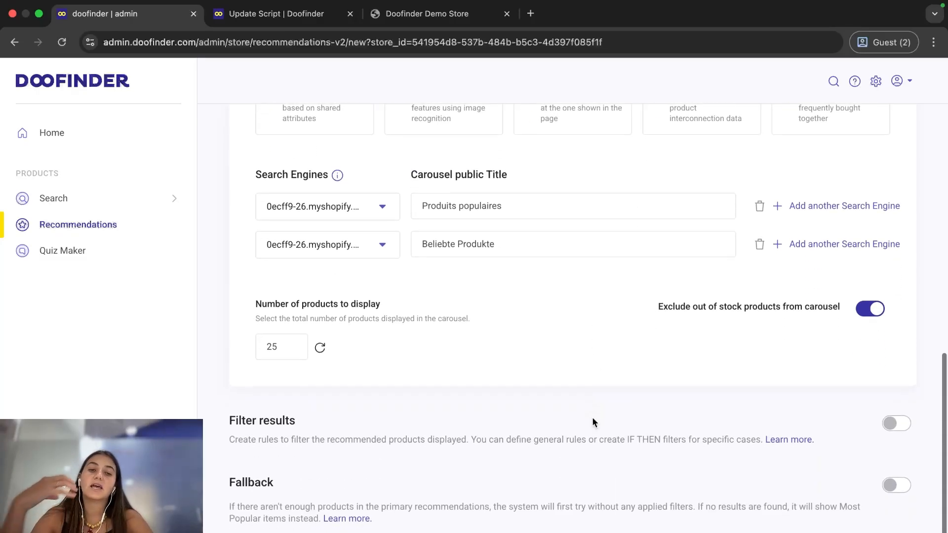
Enable Fallback for the carousel and save the new carousel
{"action": "scroll", "coordinate": [591, 417], "scroll_direction": "down", "scroll_amount": 1}
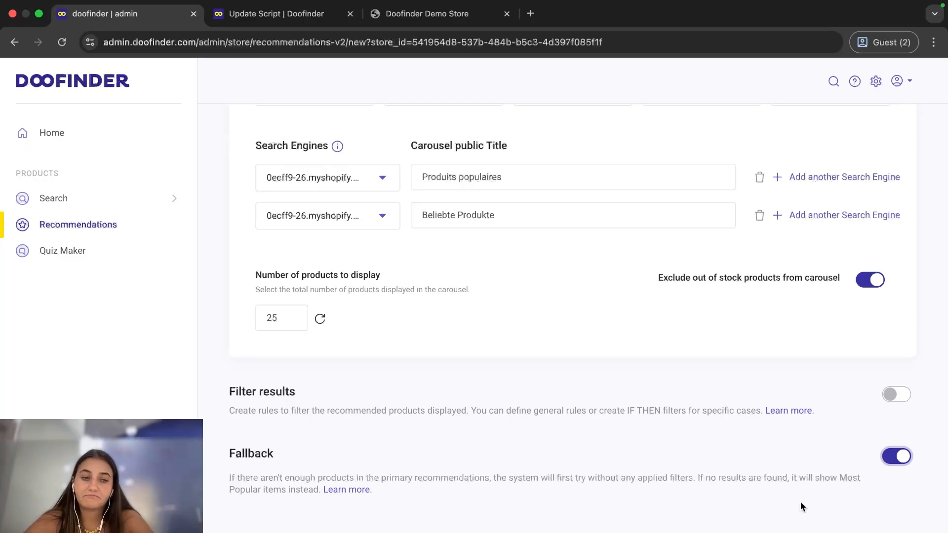
{"action": "scroll", "coordinate": [800, 501], "scroll_direction": "down", "scroll_amount": 1}
{"action": "left_click", "coordinate": [862, 531]}
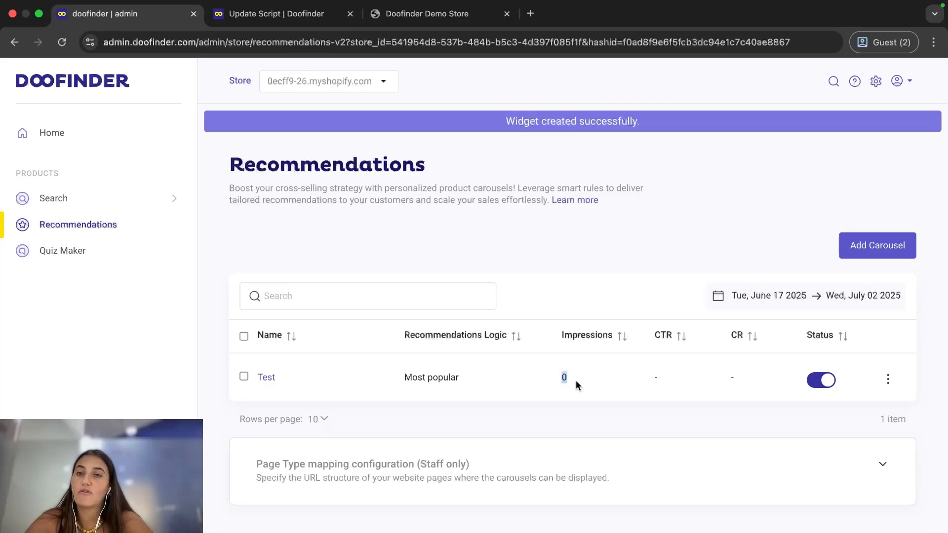
Check the Test carousel's CTR and CR figures, and turn its status off and back on
{"action": "left_click_drag", "start_coordinate": [637, 378], "coordinate": [779, 378]}
{"action": "left_click", "coordinate": [590, 395]}
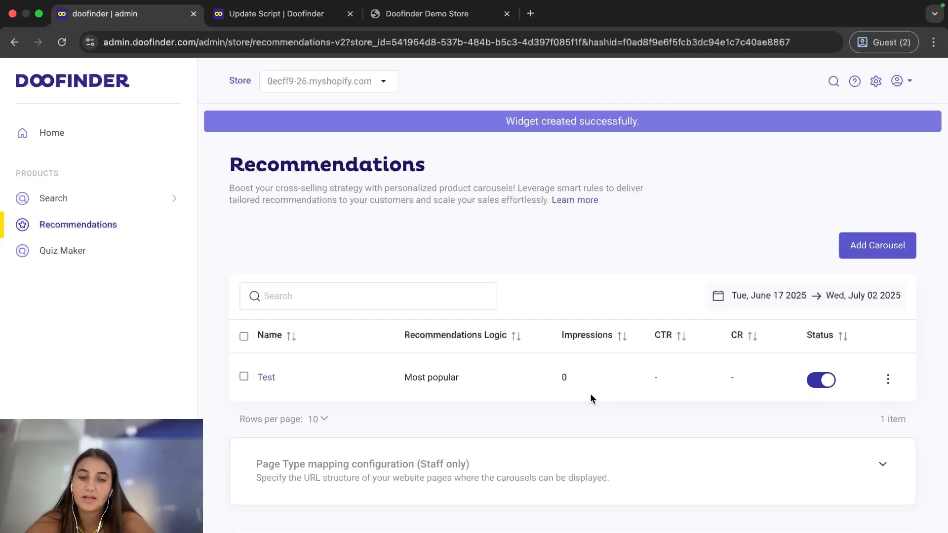
{"action": "left_click", "coordinate": [828, 380]}
{"action": "left_click", "coordinate": [827, 381]}
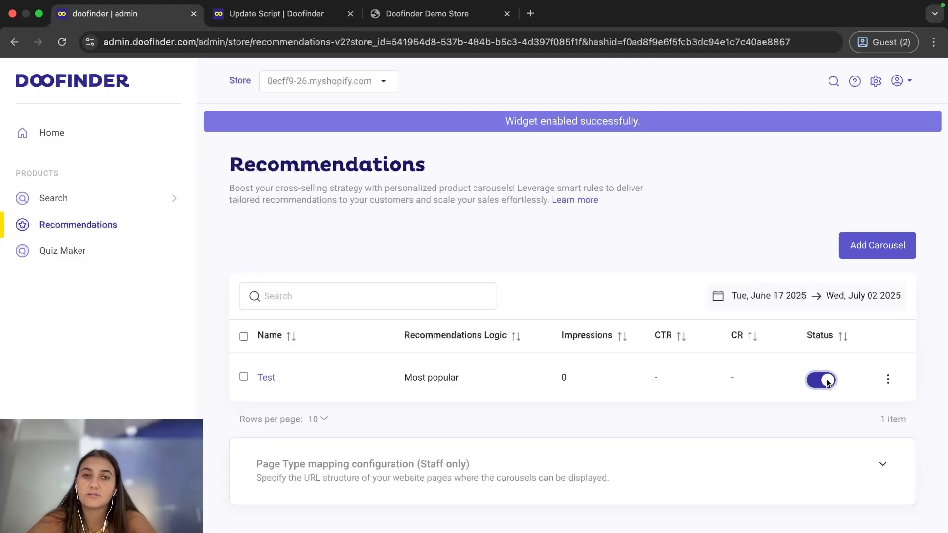
Switch back to the presentation's Carousels Configuration slide
{"action": "key", "text": "super+Tab"}
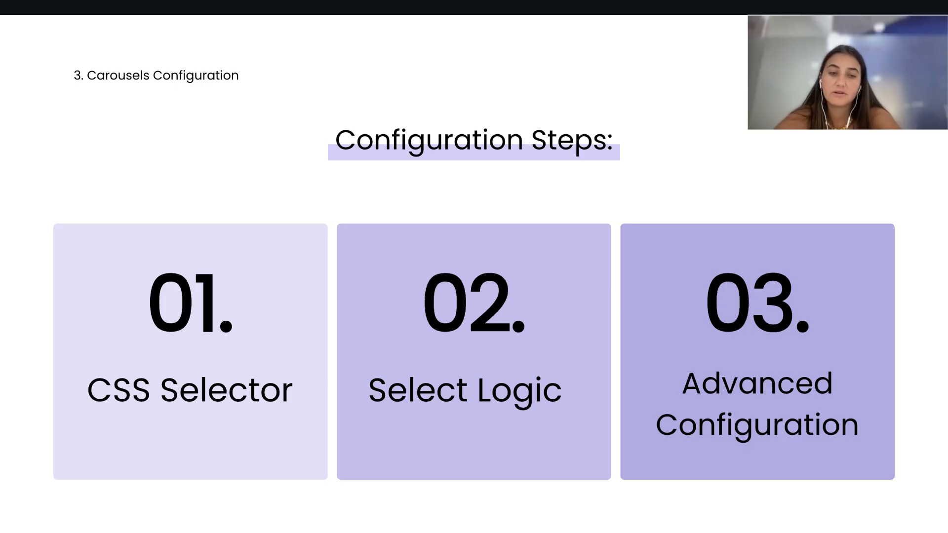